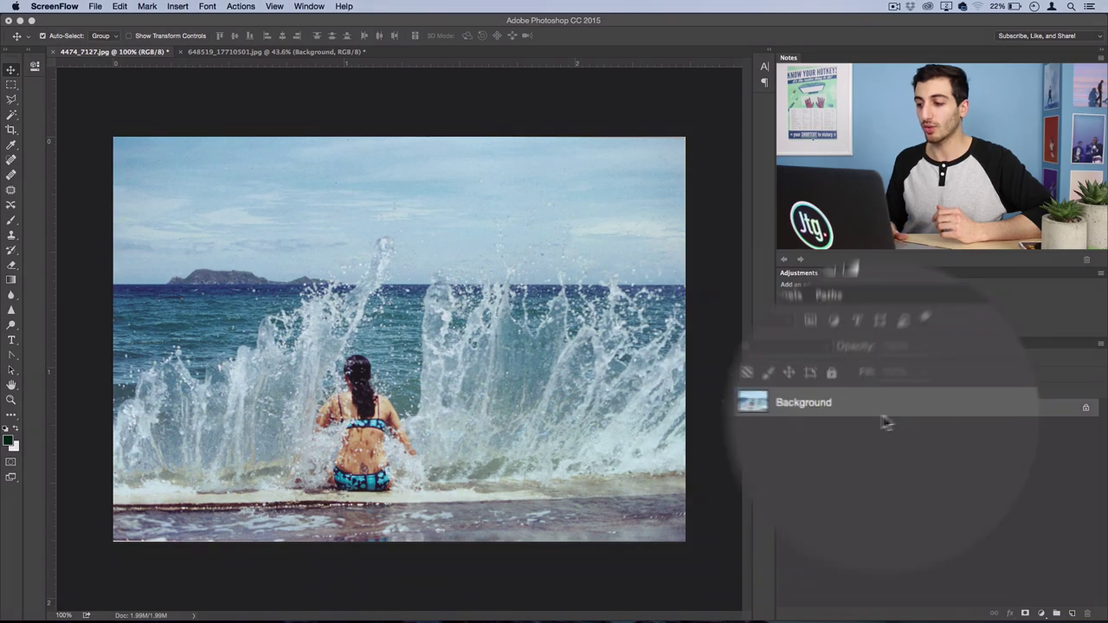
- Duplicate the beach photo's Background layer as 'Background copy'
right_click(860, 408)
left_click(892, 420)
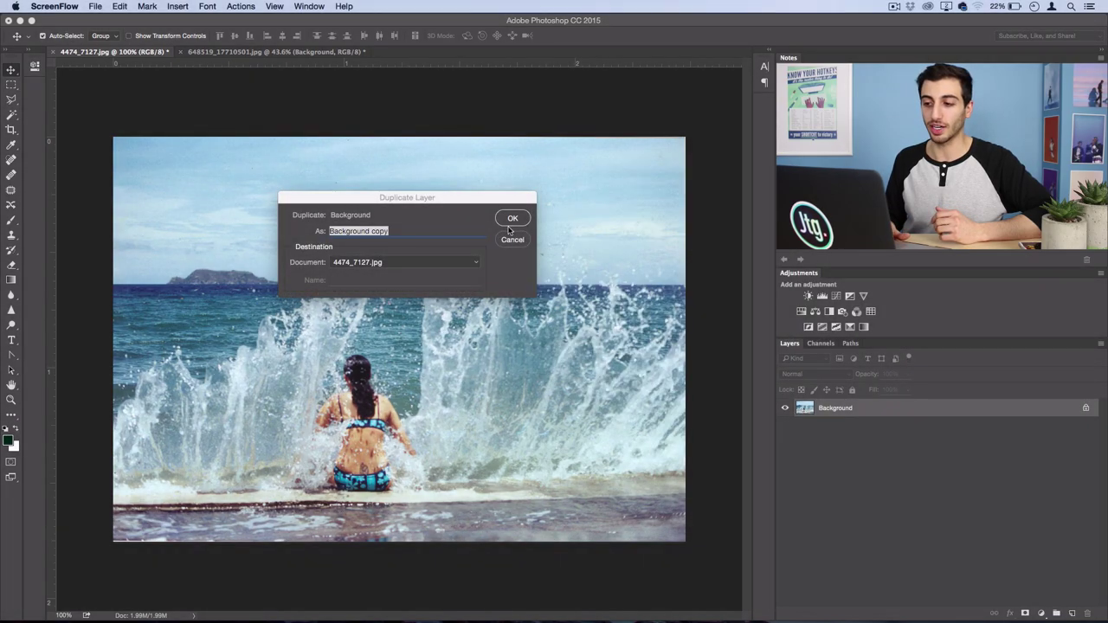
left_click(512, 219)
- Flip the Background copy horizontally to mirror the beach photo
left_click(130, 6)
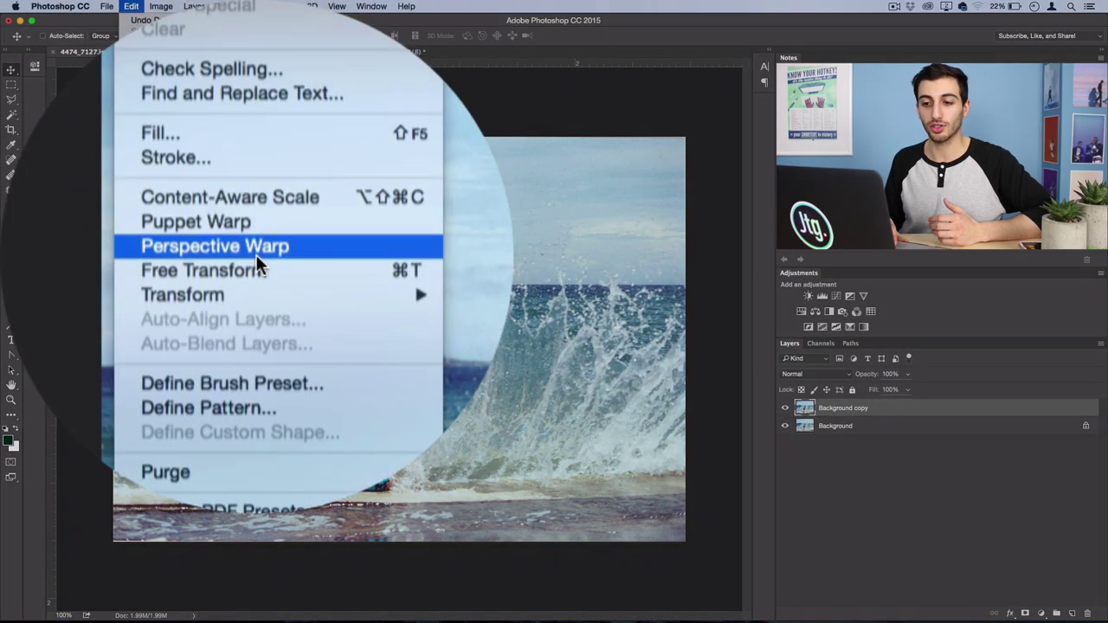
mouse_move(199, 253)
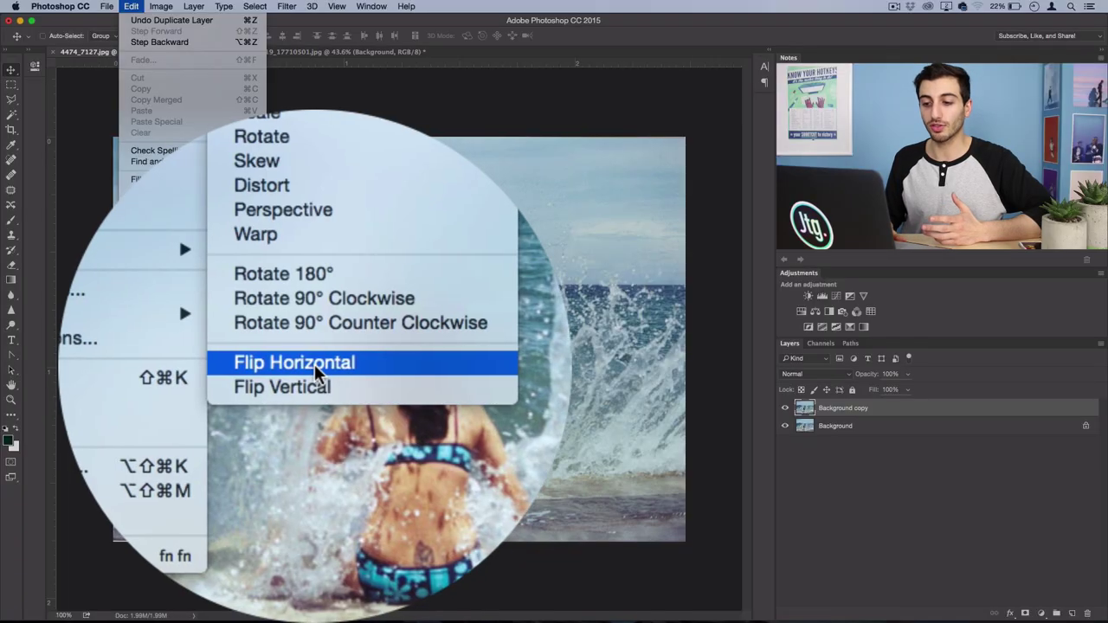
left_click(314, 382)
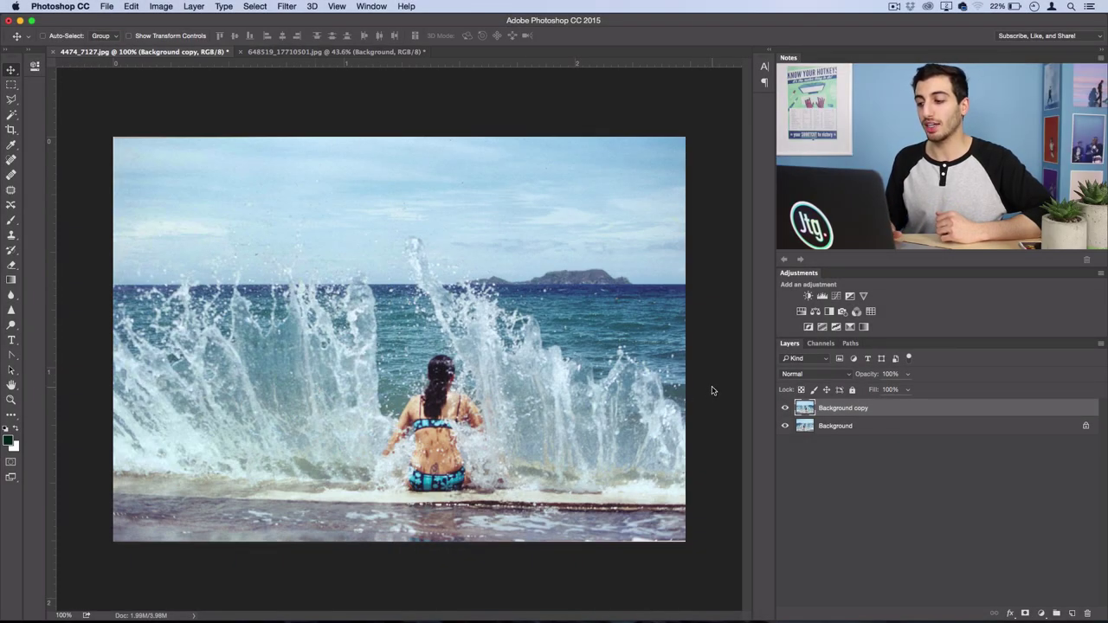
- Try Darken and Lighten blend modes on the flipped copy, settling on Darken
left_click(793, 374)
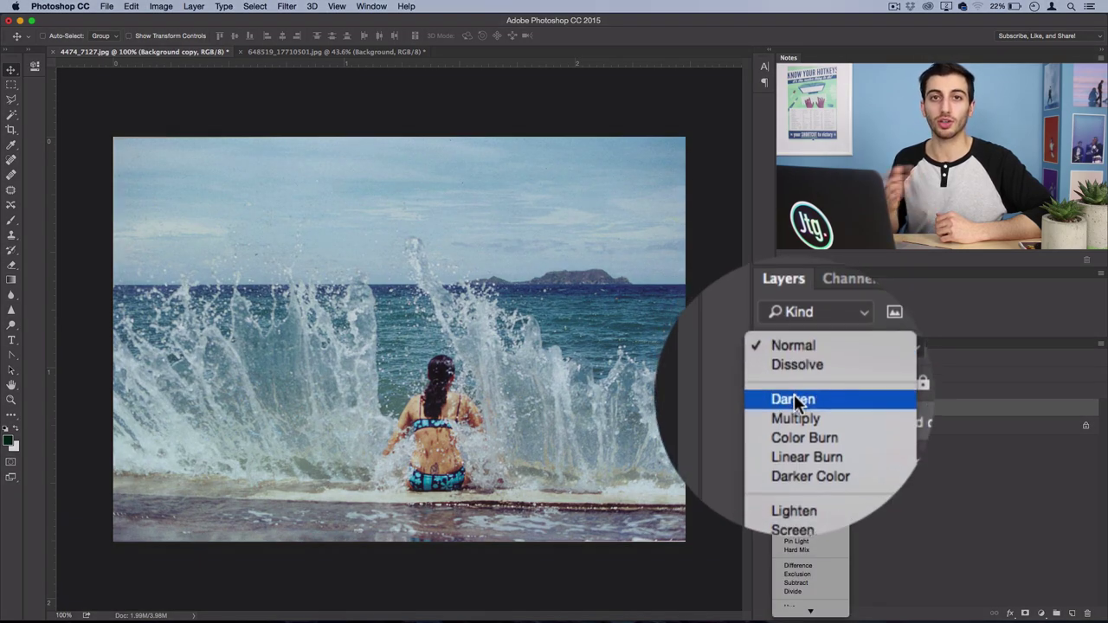
left_click(794, 399)
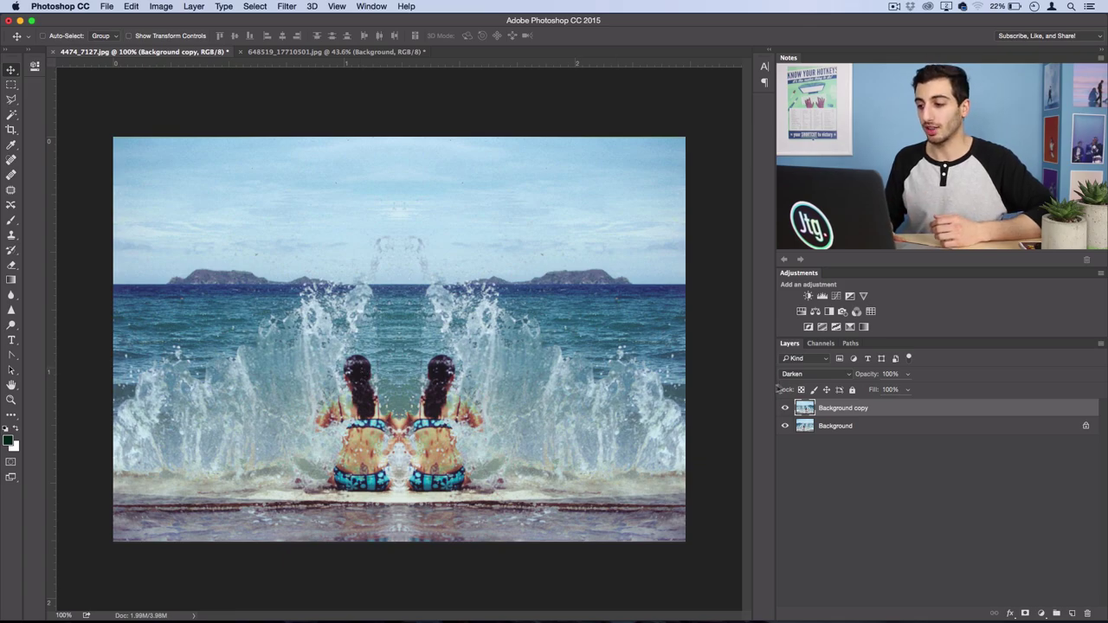
left_click(805, 373)
left_click(801, 423)
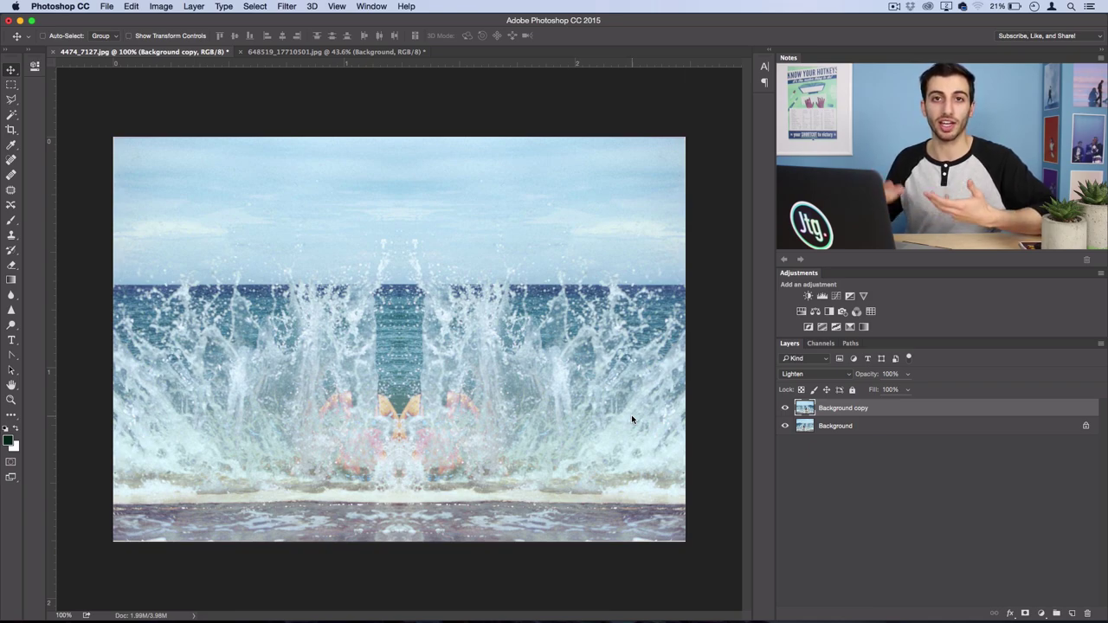
left_click(797, 374)
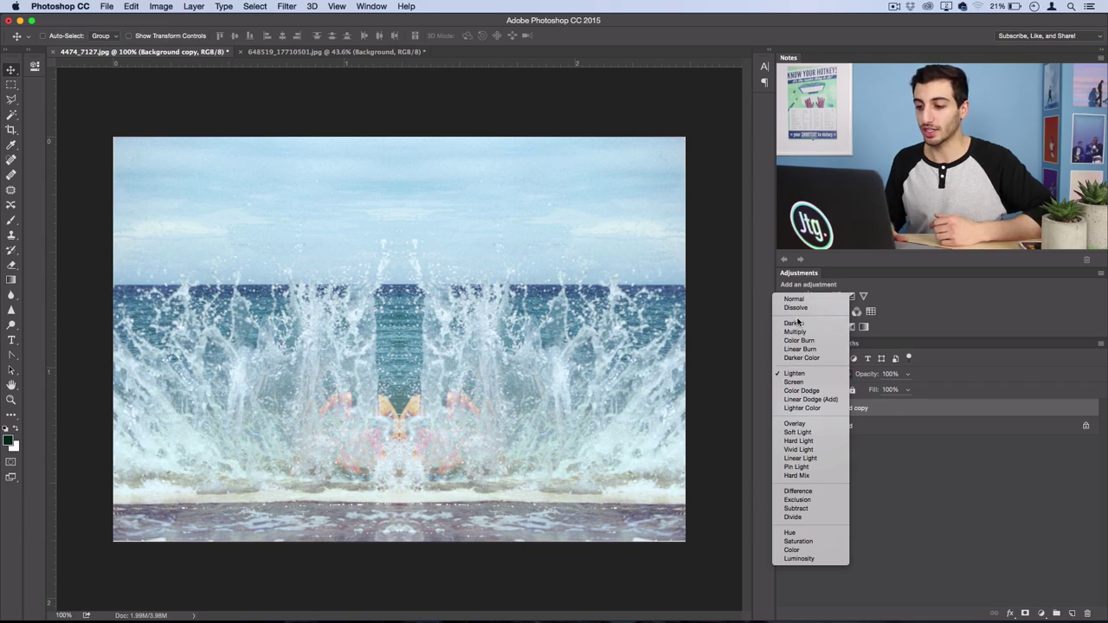
left_click(794, 373)
left_click(838, 374)
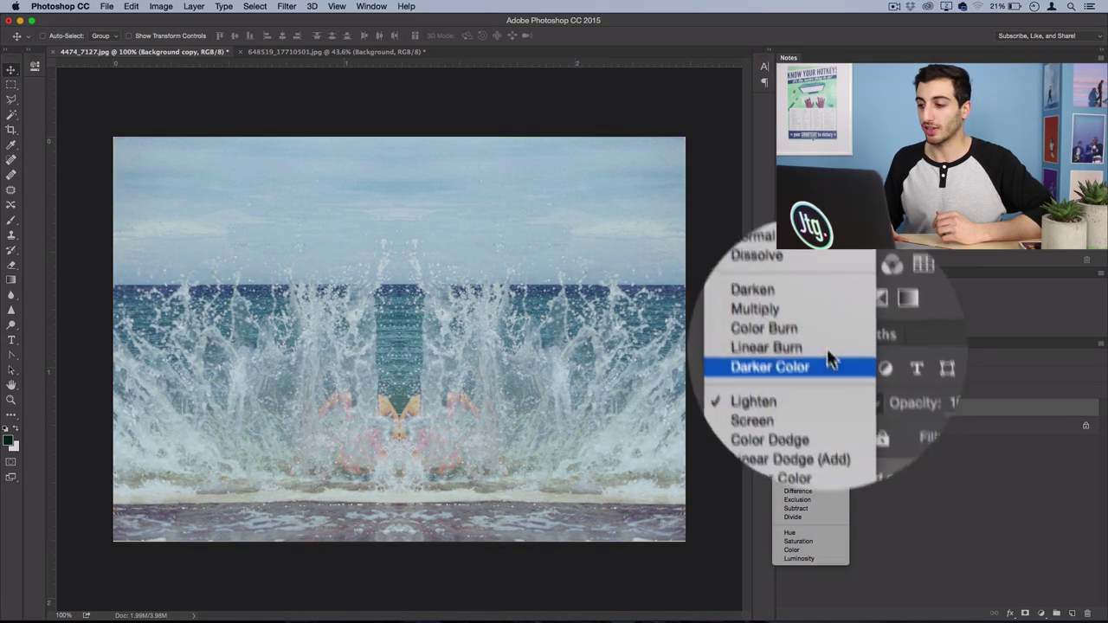
left_click(814, 320)
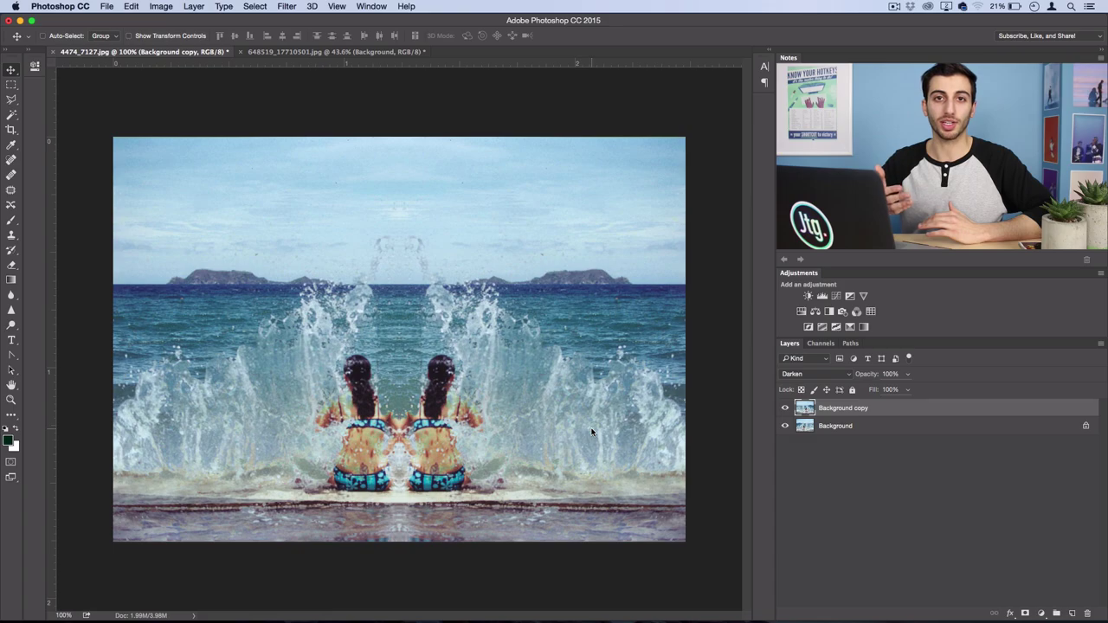
- Create a new Layer 1 and fill it with the merged mirror image via Apply Image
left_click(193, 6)
mouse_move(208, 20)
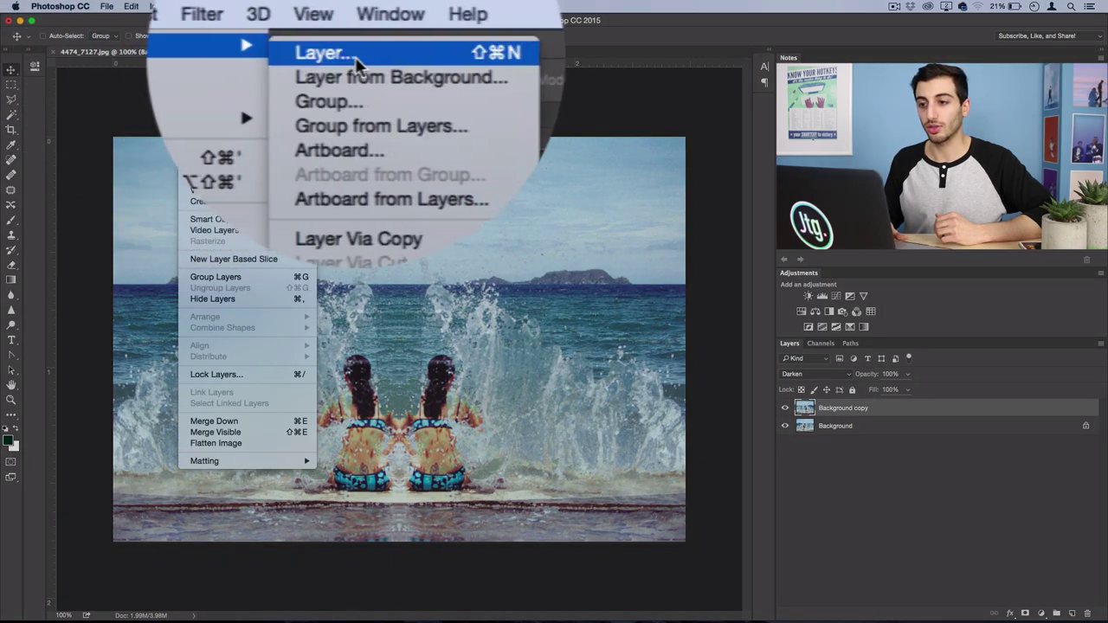
left_click(359, 35)
key("Return")
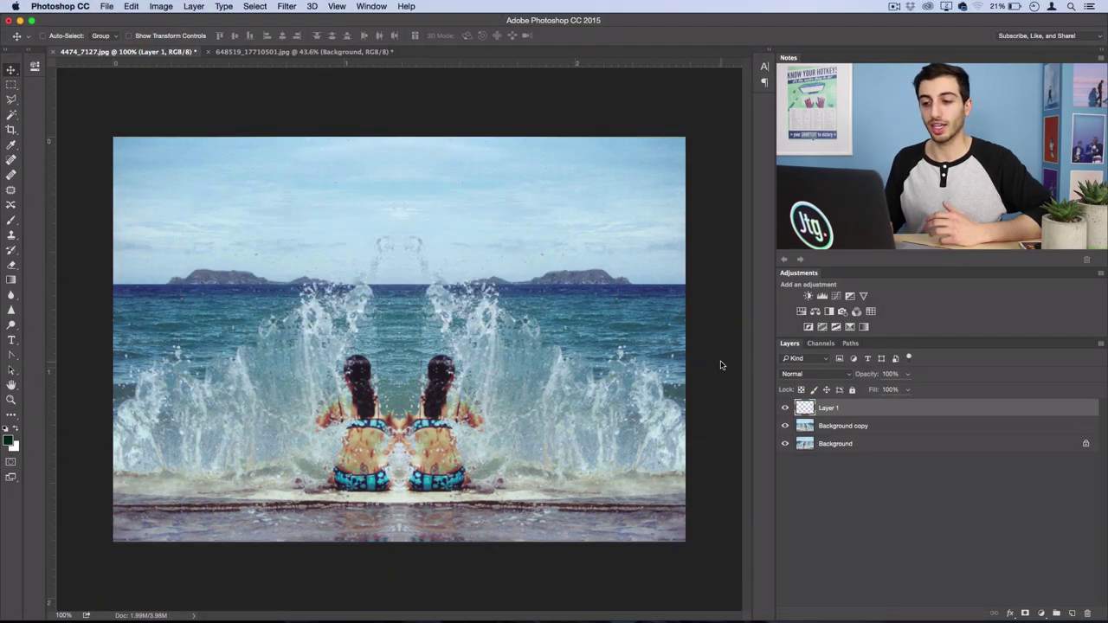
left_click(161, 6)
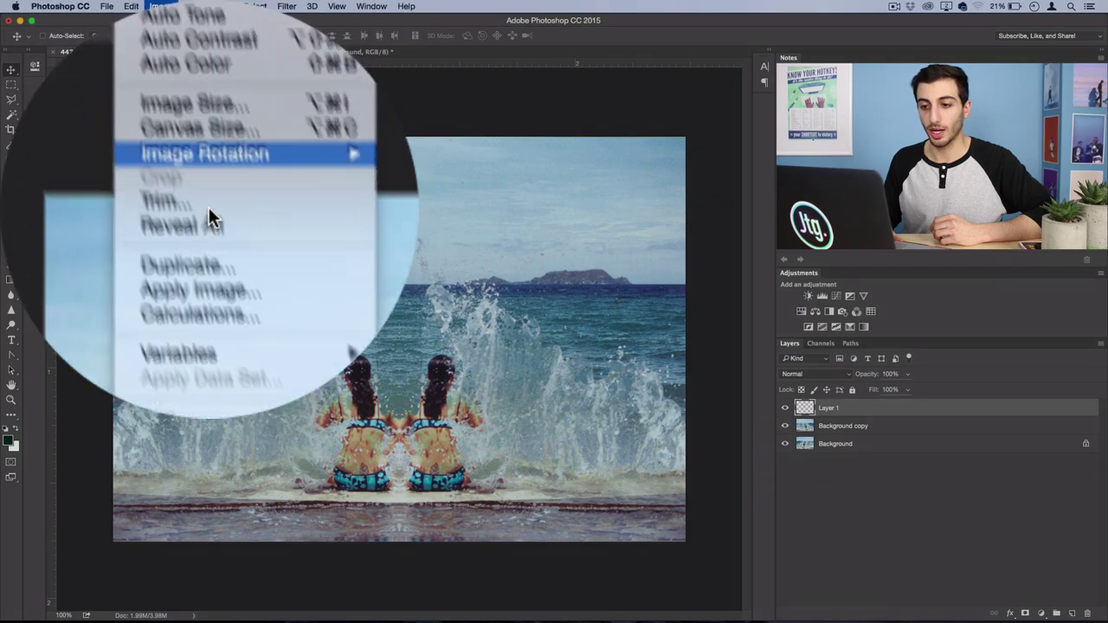
left_click(209, 207)
key("Return")
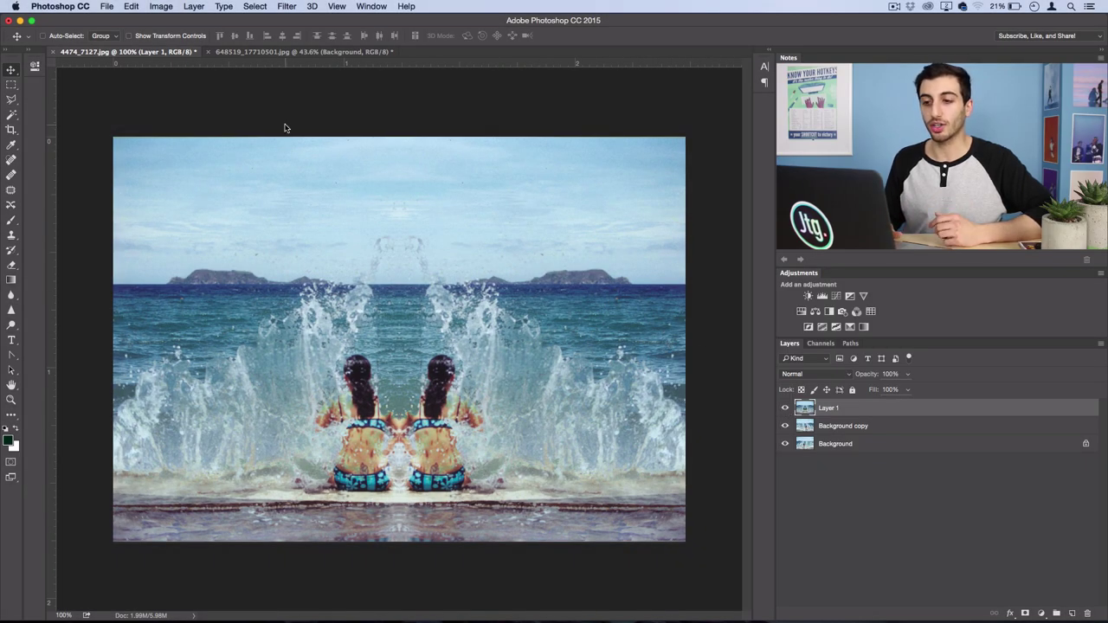
- Flip Layer 1 vertically, set its blend mode to Lighten, then hide it
left_click(131, 6)
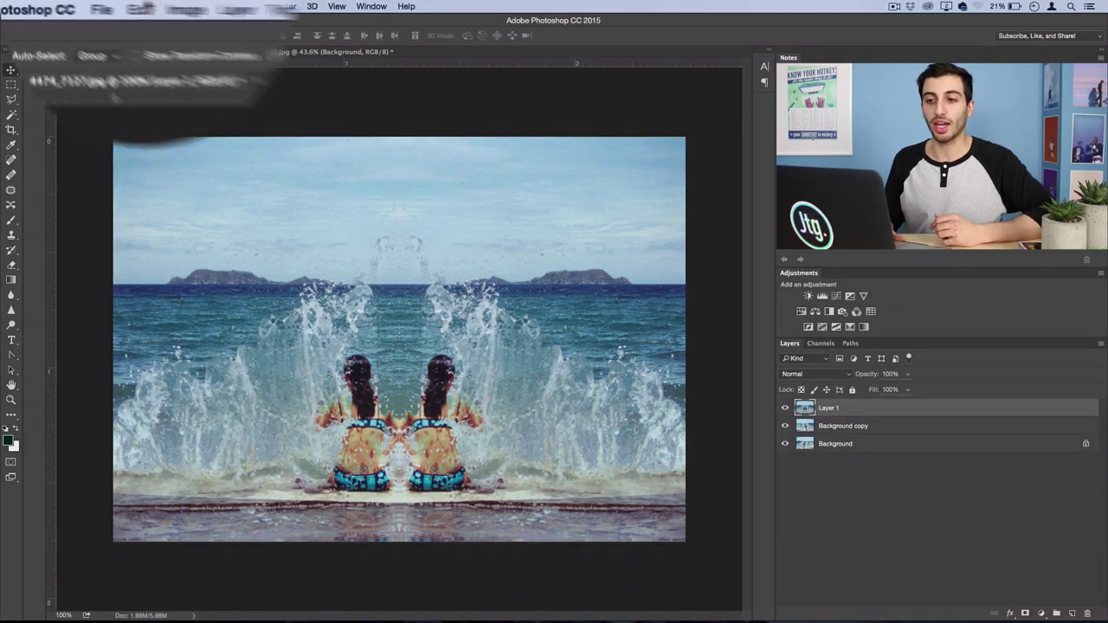
mouse_move(209, 252)
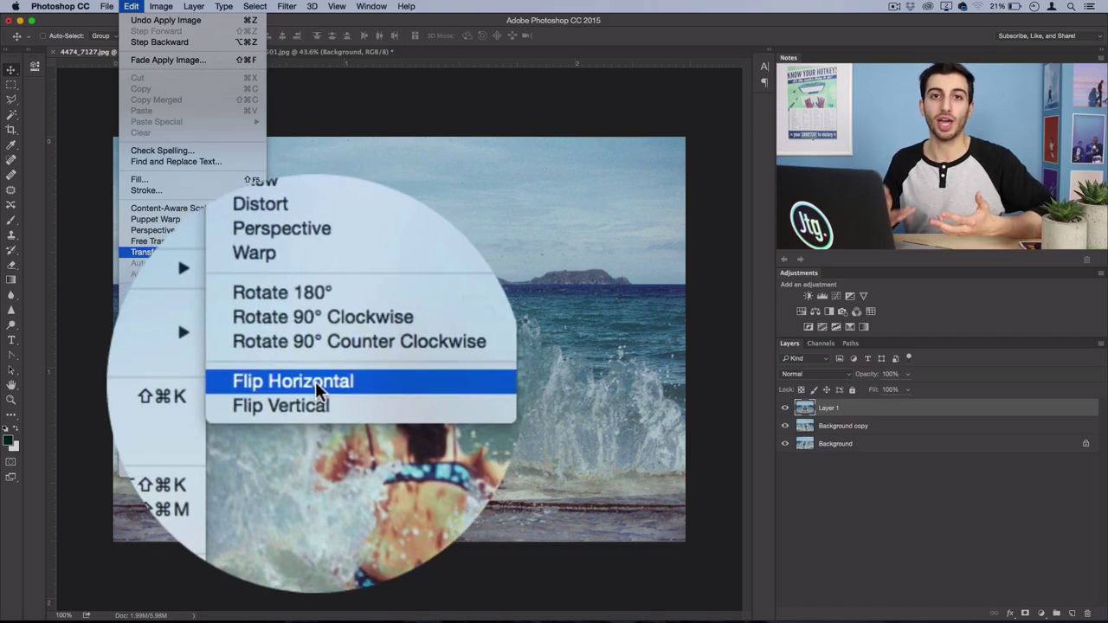
left_click(315, 395)
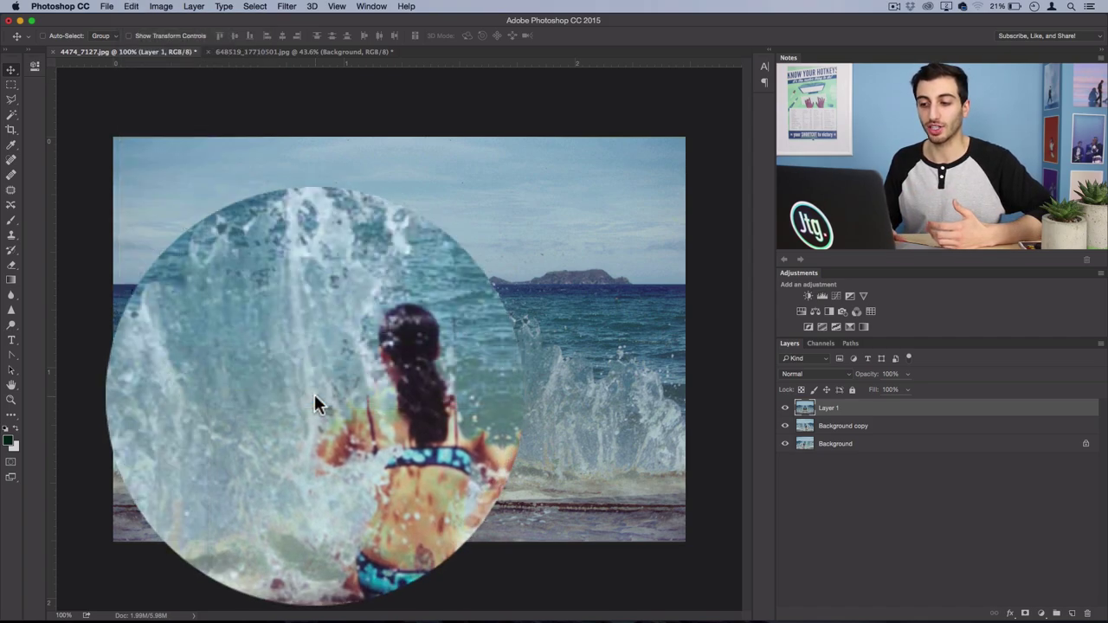
left_click(813, 373)
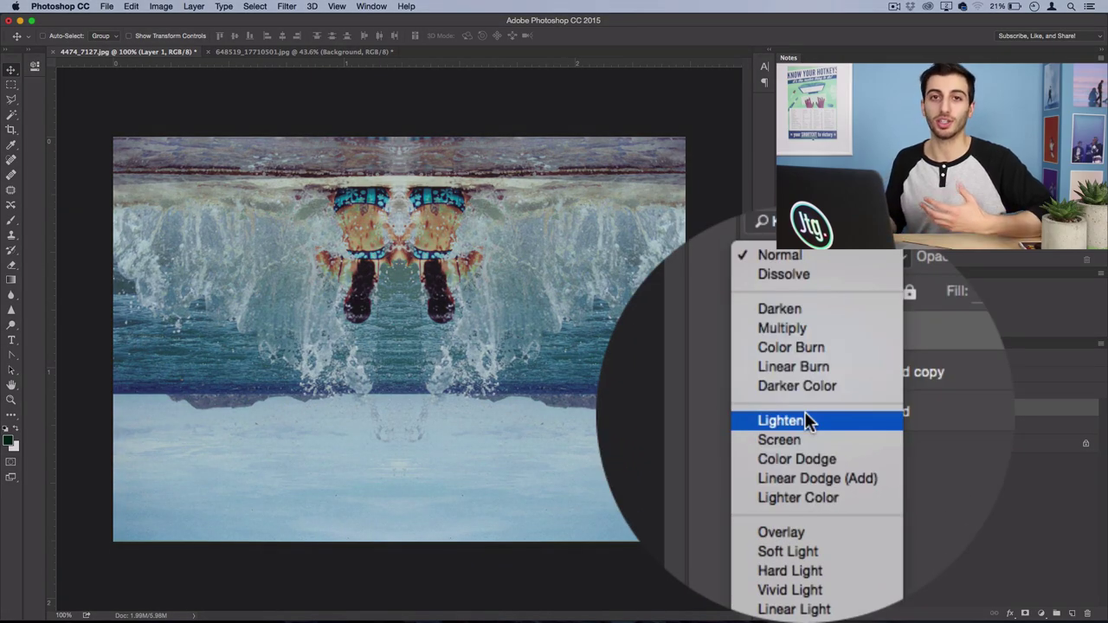
left_click(805, 418)
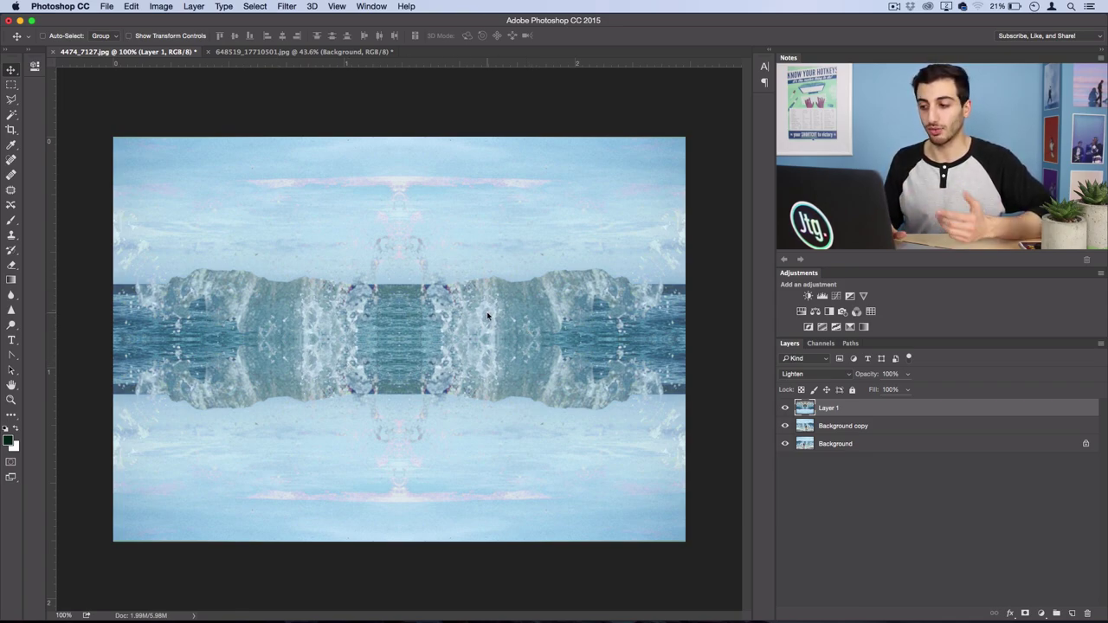
left_click(785, 408)
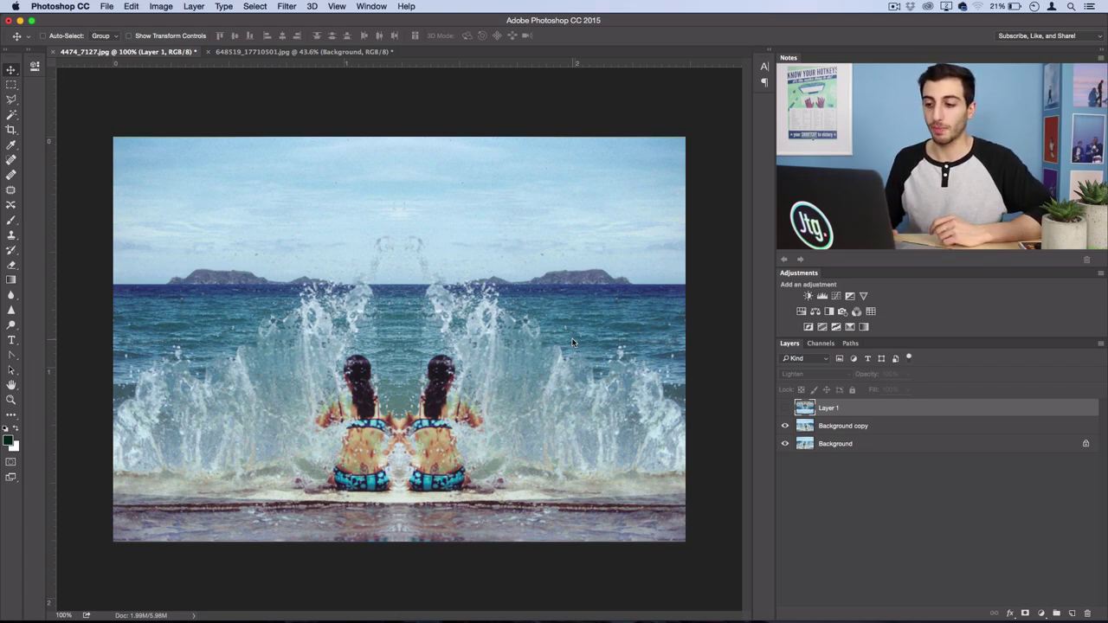
- Switch to the Times Square document and toggle Layer 3's visibility, leaving it hidden
left_click(296, 52)
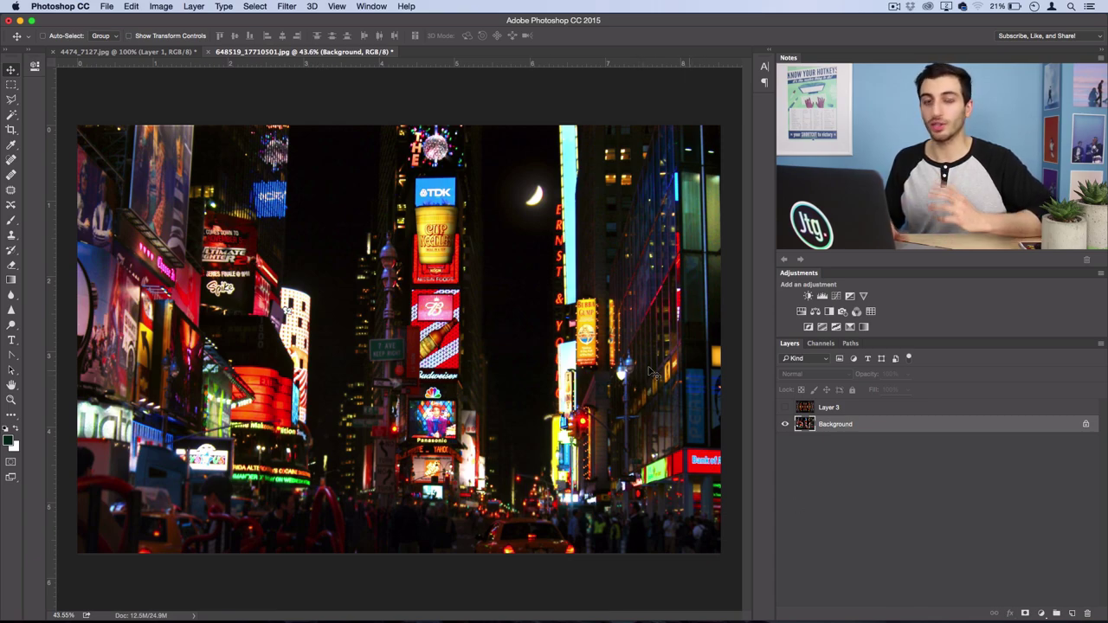
left_click(785, 408)
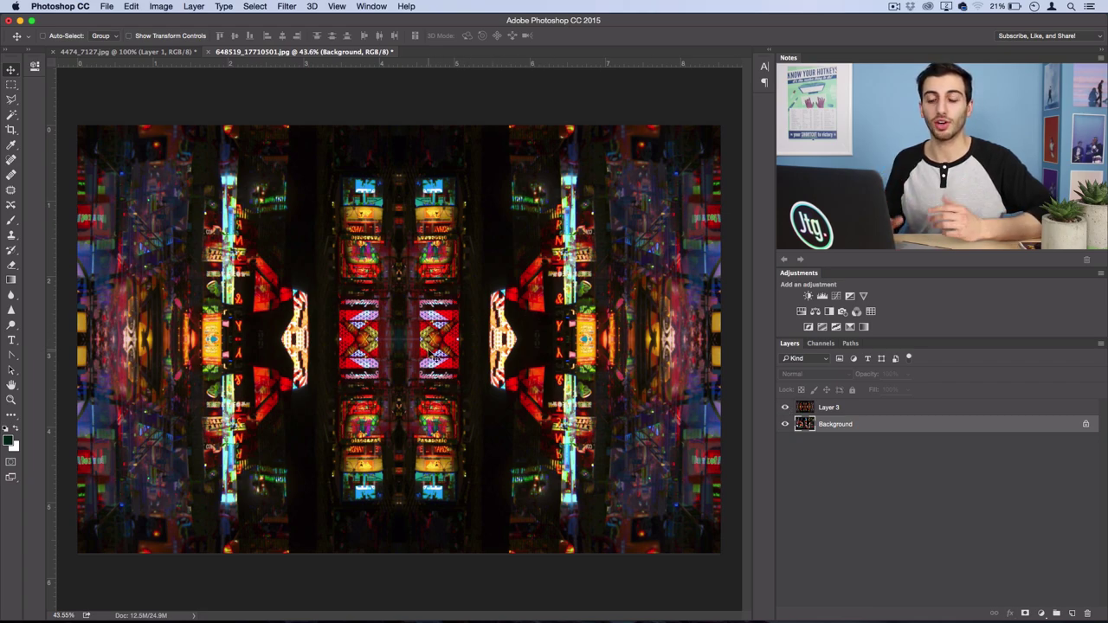
left_click(785, 408)
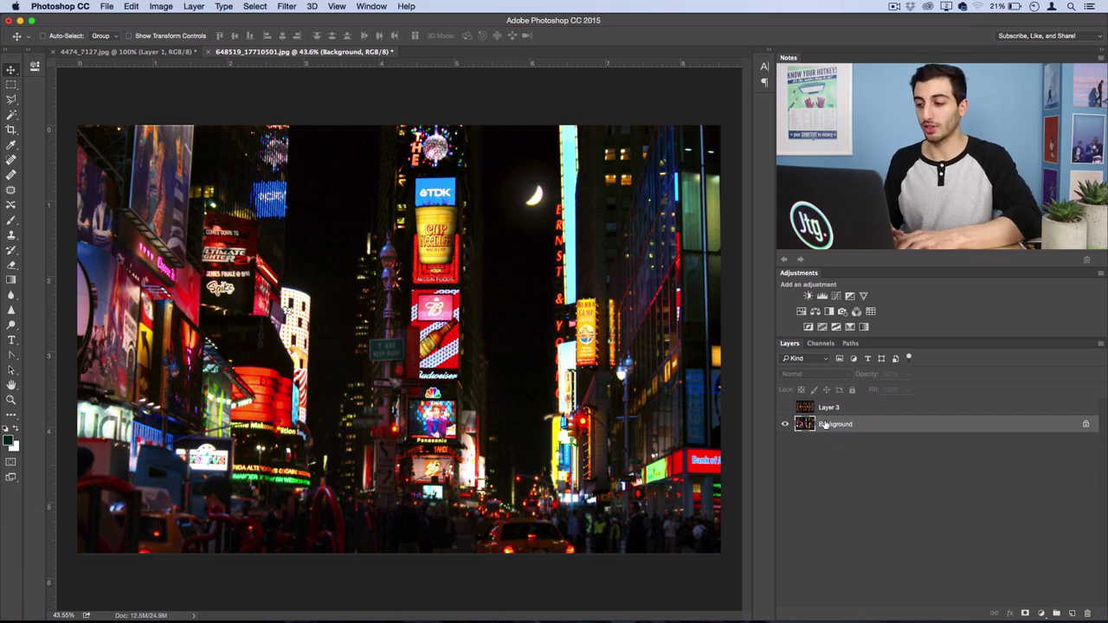
- Duplicate the street photo and raise it, then duplicate again, flip vertically, and slide down as a reflection
key("super+j")
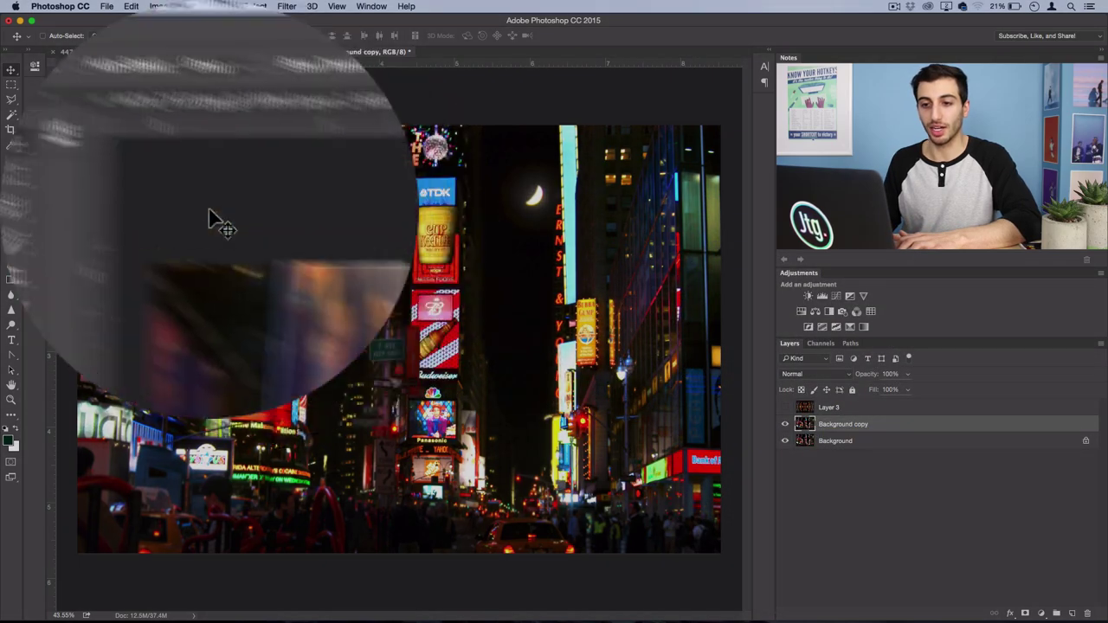
left_click_drag(422, 504, 423, 290)
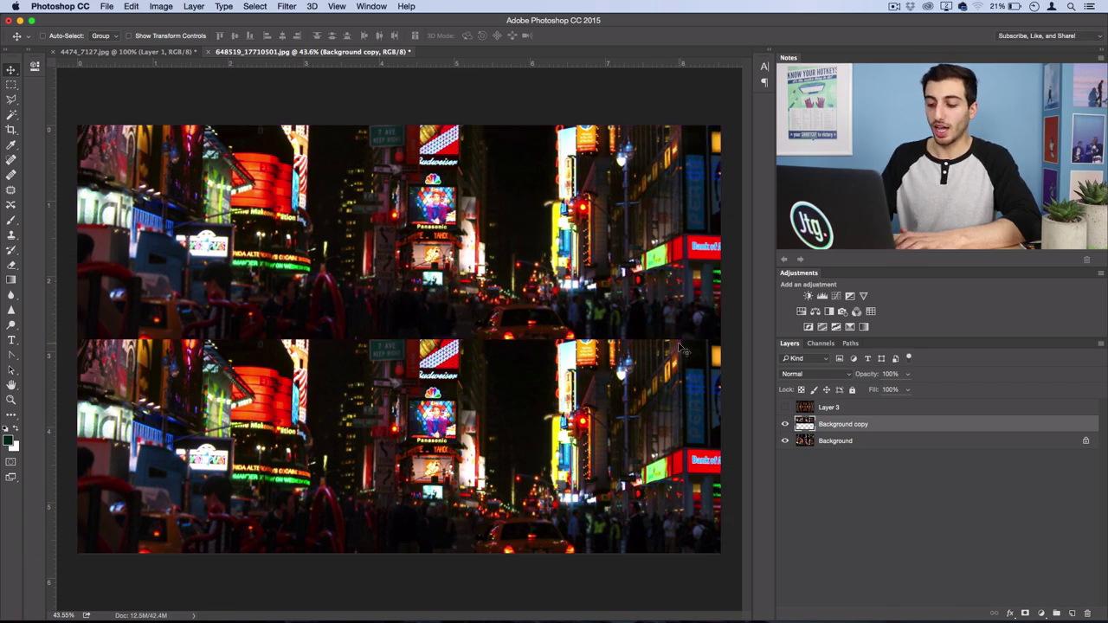
key("super")
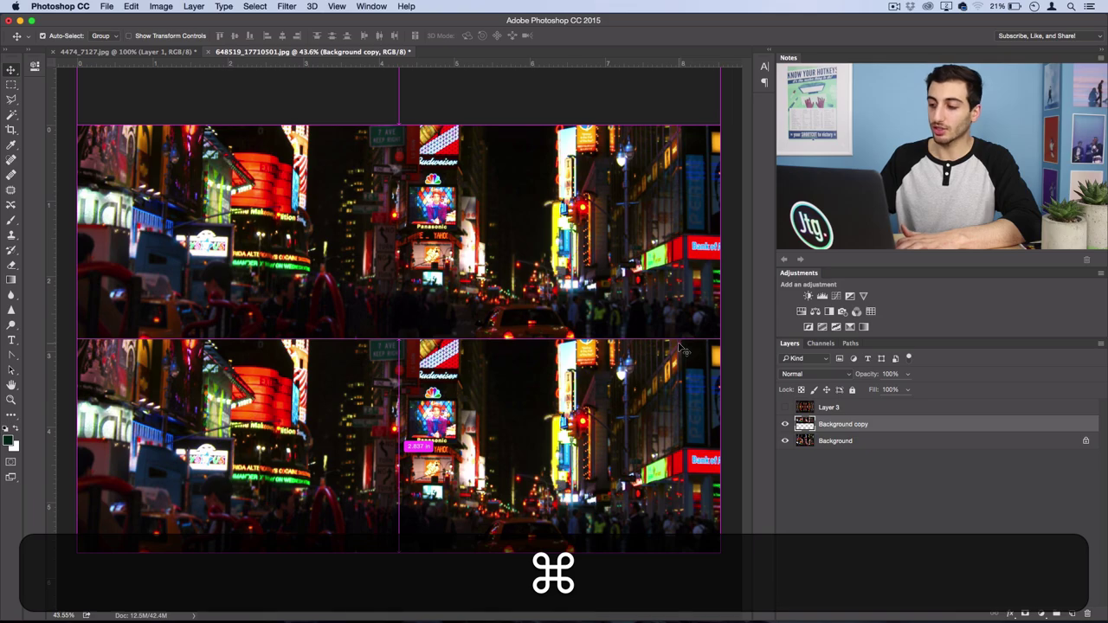
key("super+j")
left_click(130, 6)
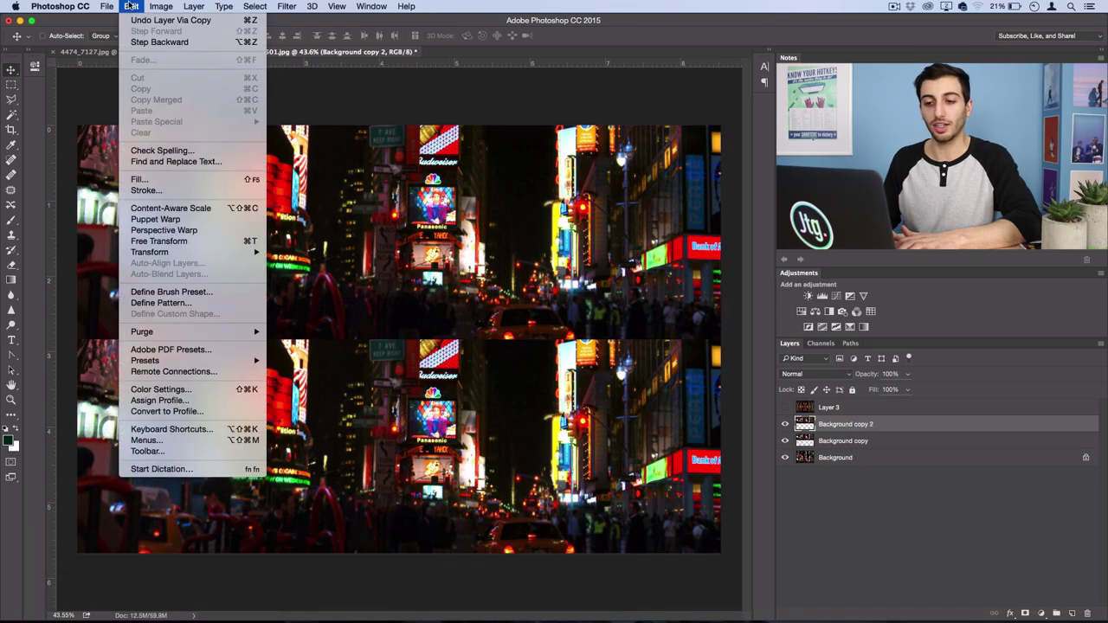
mouse_move(160, 252)
left_click(348, 385)
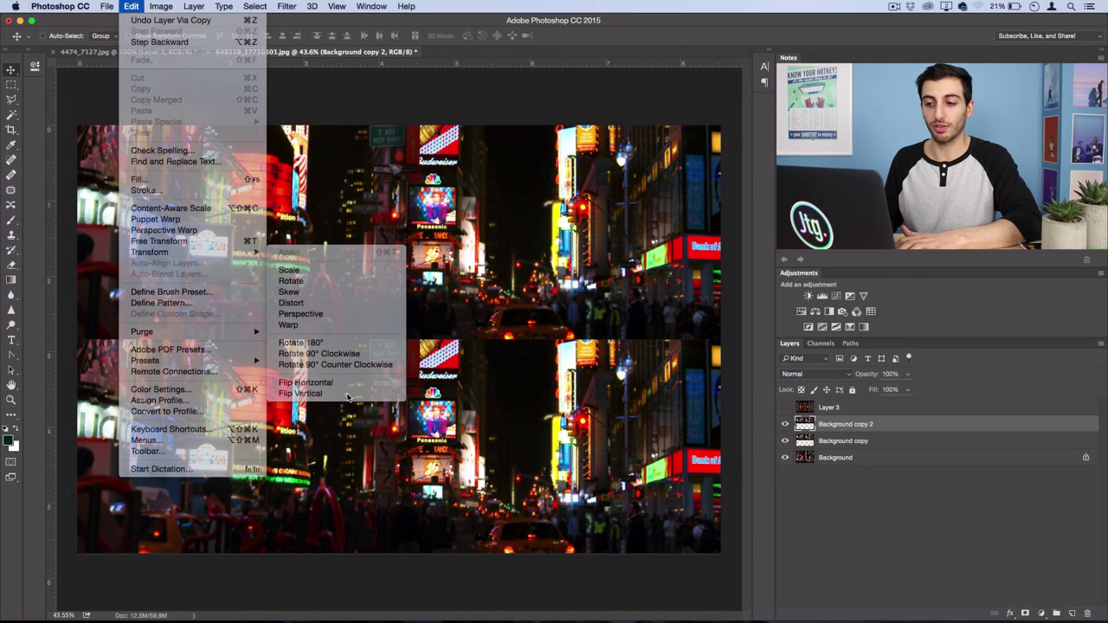
left_click_drag(479, 328, 479, 396)
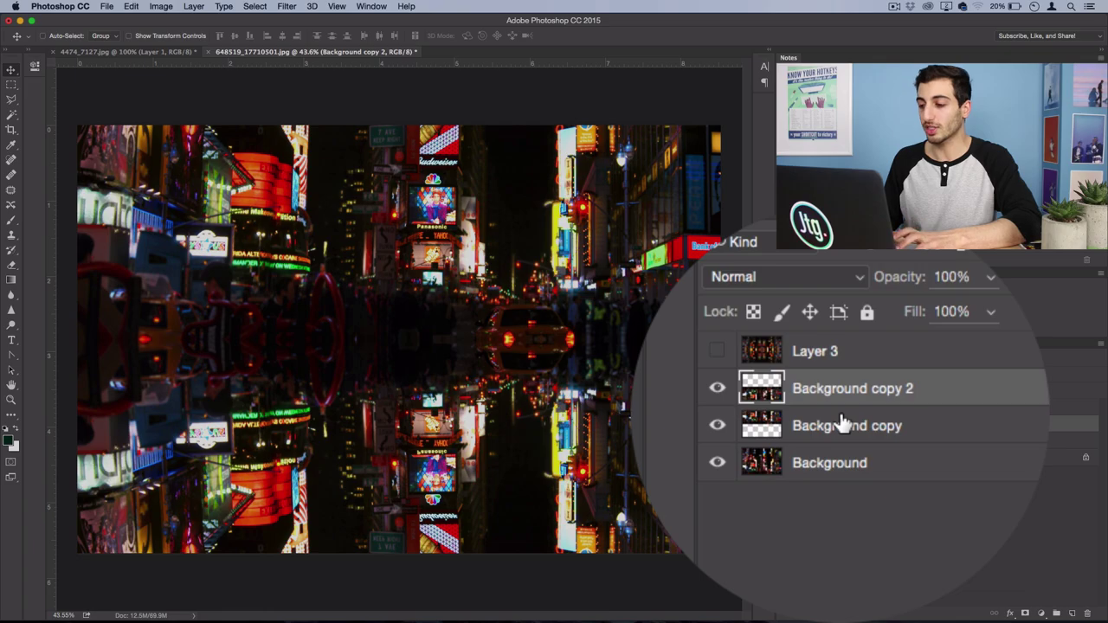
- Move both mirrored copies left, duplicate them, flip the duplicates horizontally and slide them into alignment
left_click(850, 441, "shift")
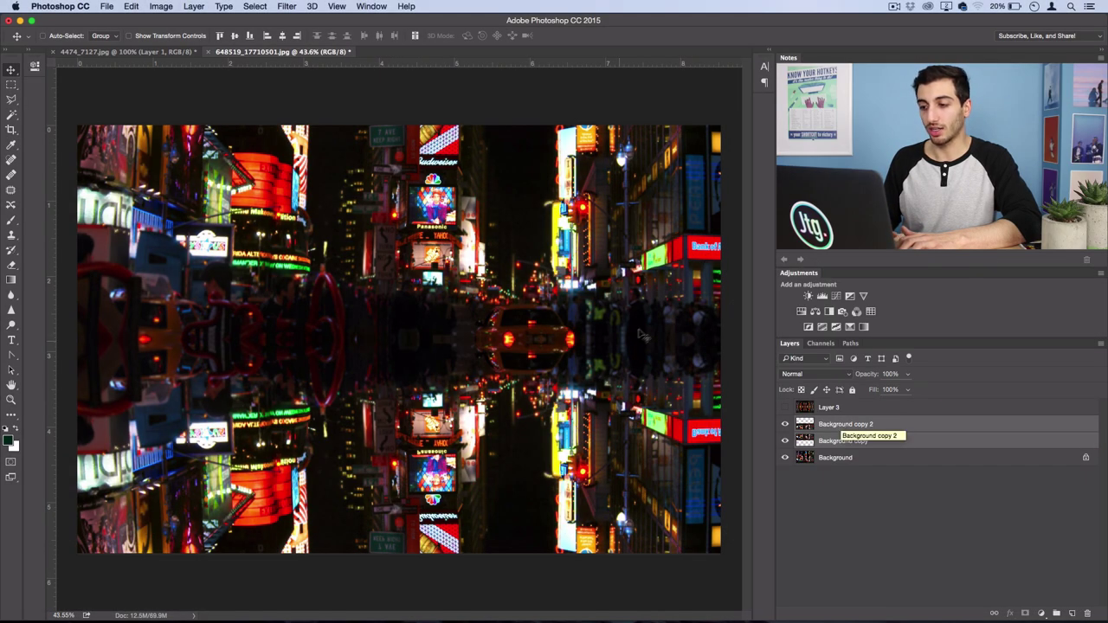
left_click_drag(672, 336, 348, 333)
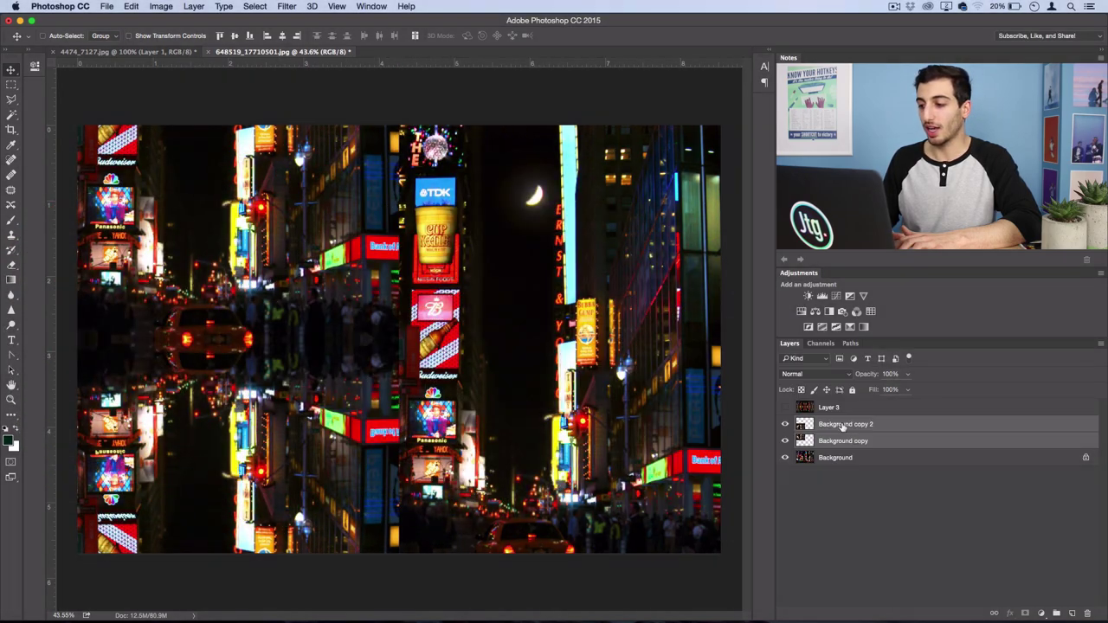
right_click(841, 426)
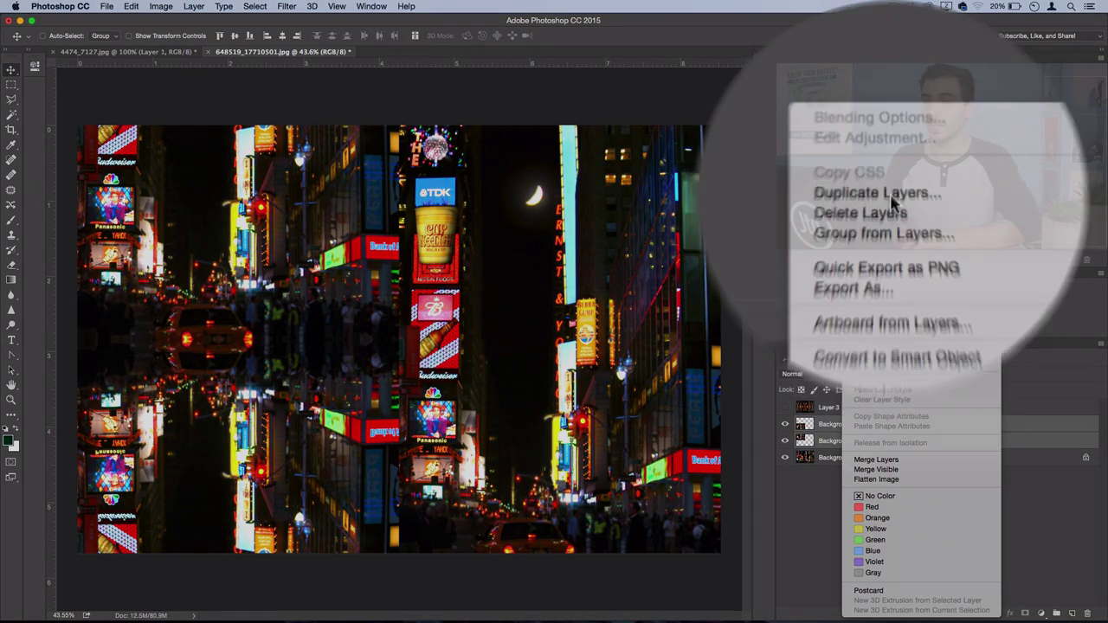
left_click(892, 194)
left_click(519, 218)
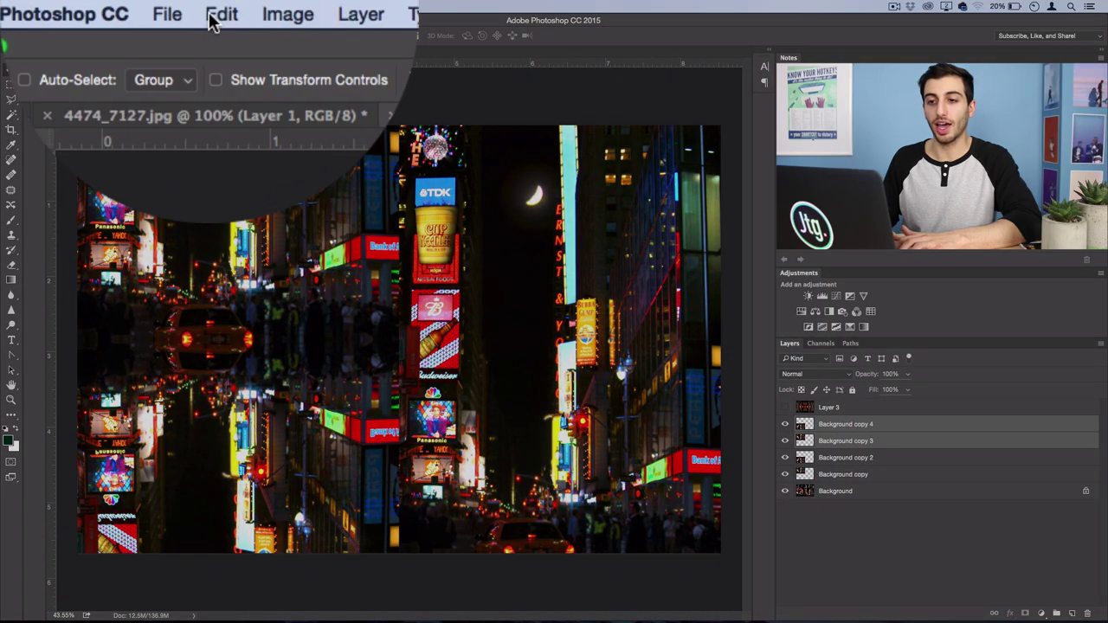
left_click(130, 6)
mouse_move(143, 252)
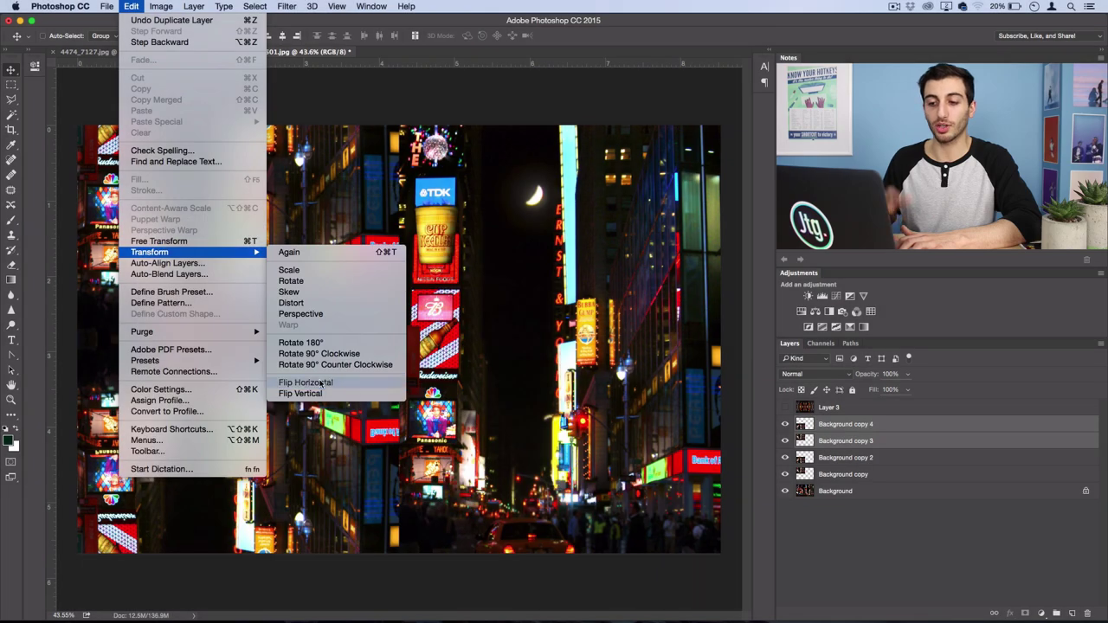
left_click(318, 384)
left_click_drag(145, 346, 389, 345)
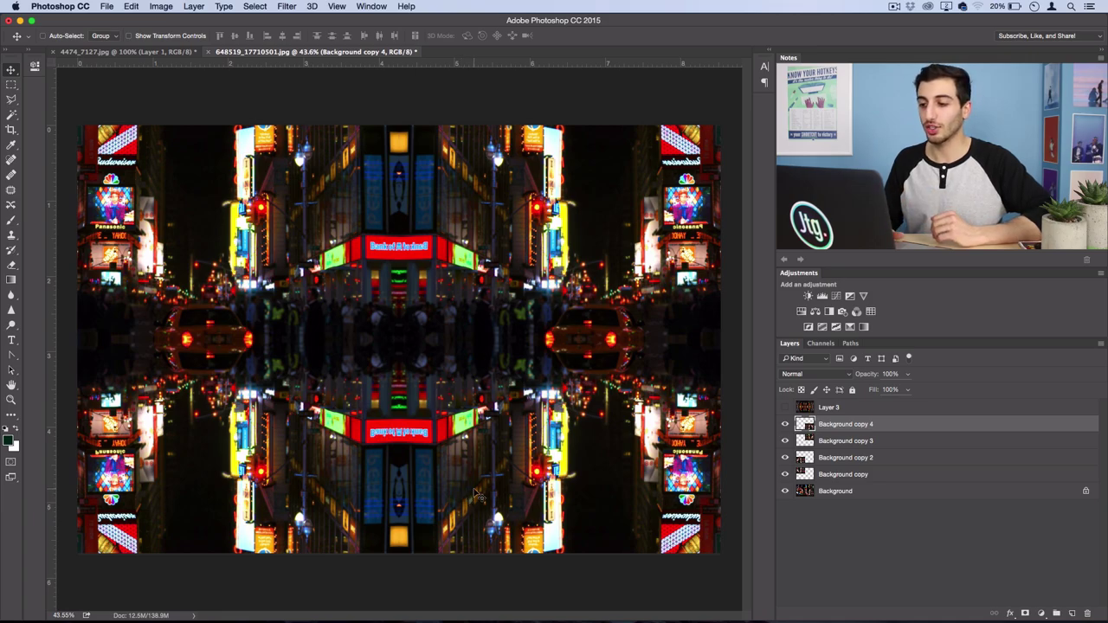
- Define the kaleidoscope image as a new pattern
left_click(131, 6)
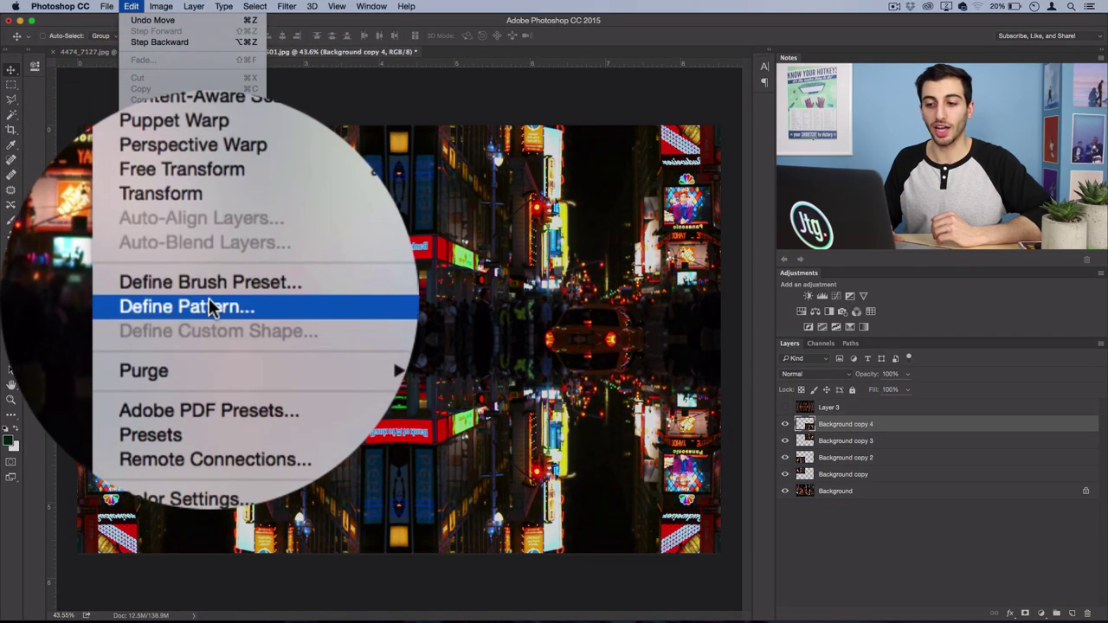
left_click(209, 302)
left_click(541, 244)
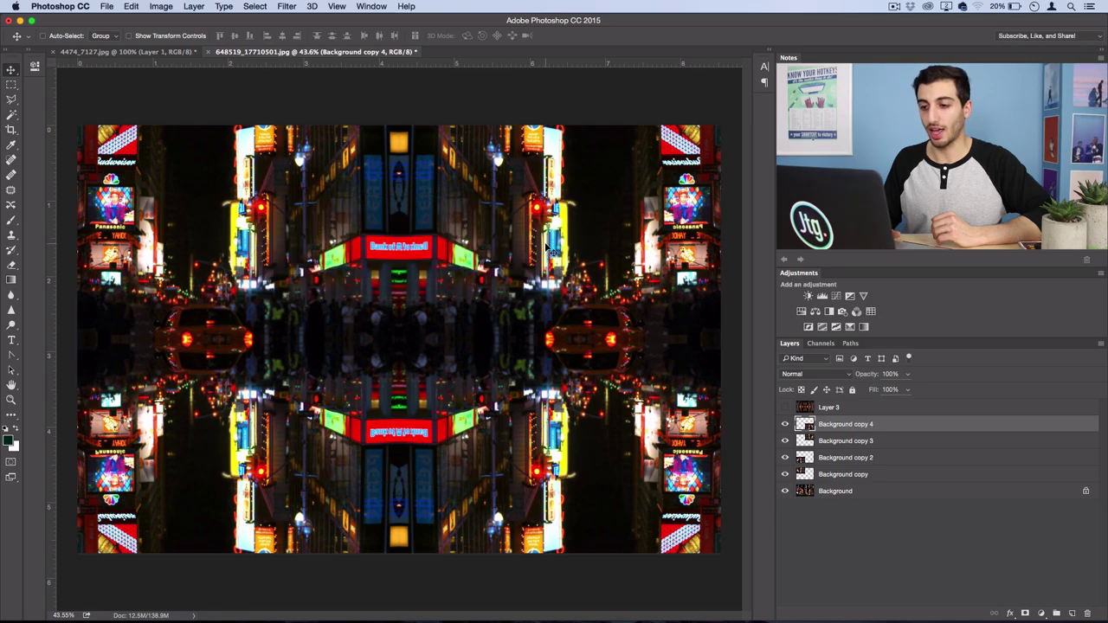
- Preview a Pattern fill layer at scales 50 and 25, then cancel it
left_click(194, 7)
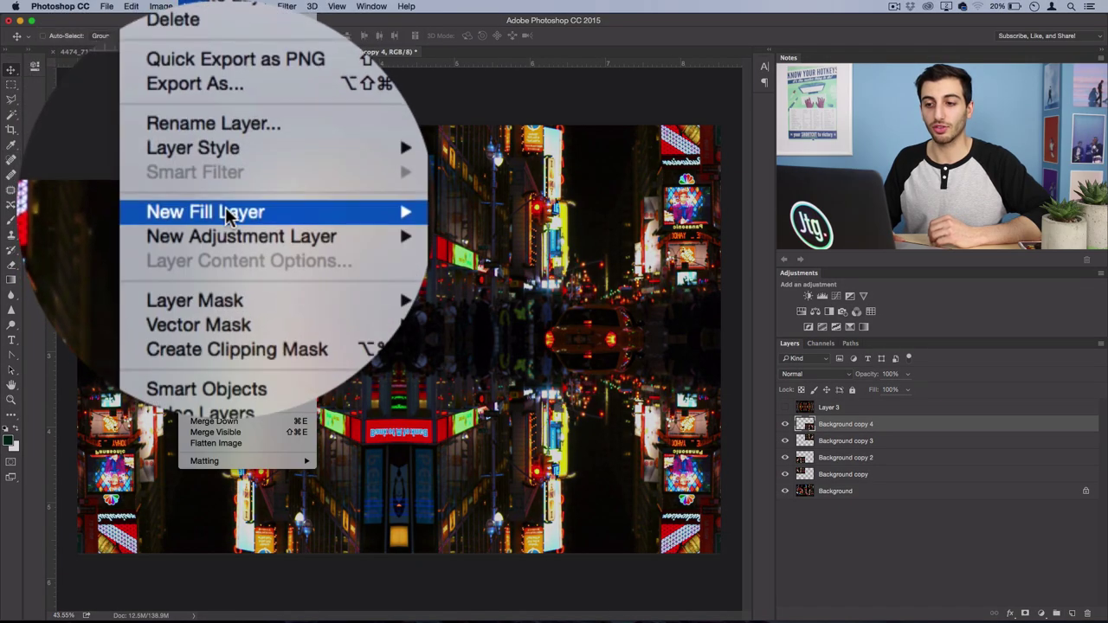
mouse_move(294, 221)
left_click(371, 207)
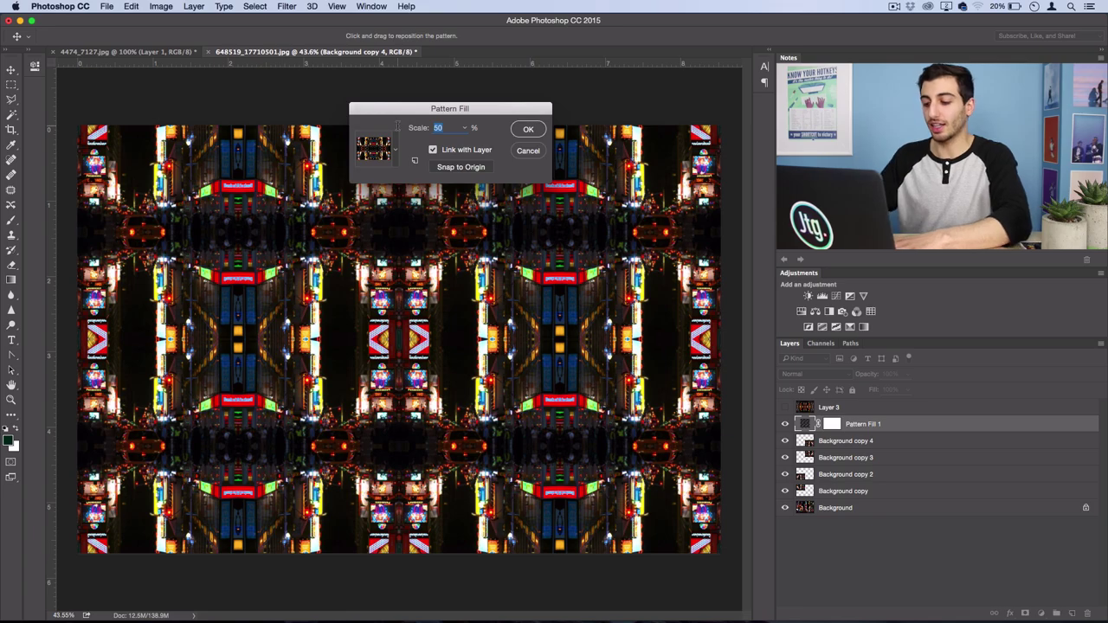
type("50")
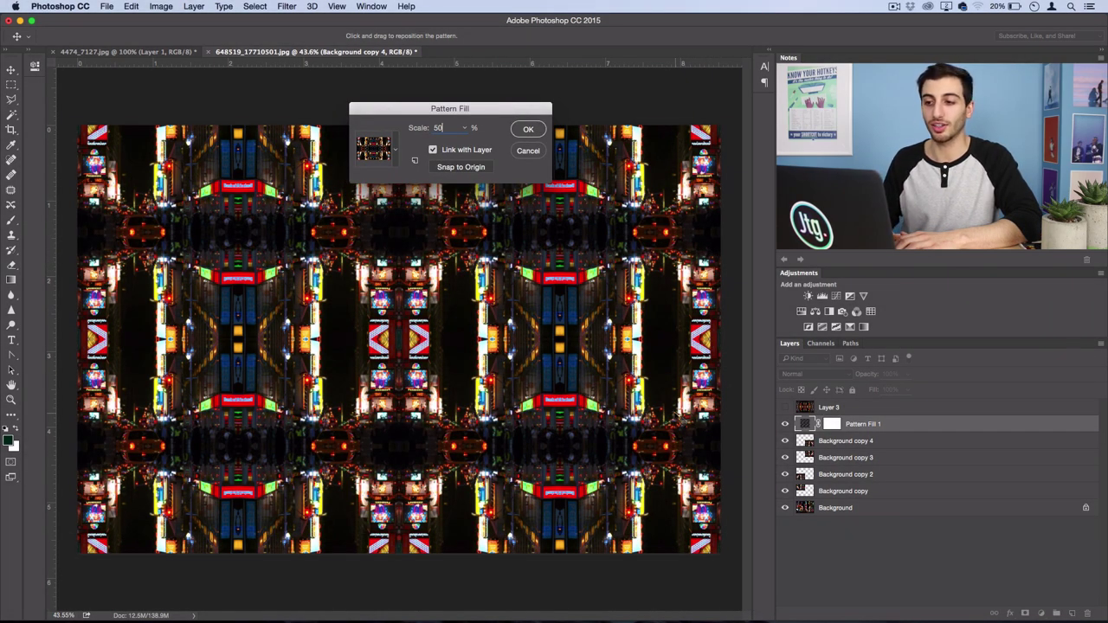
type("25")
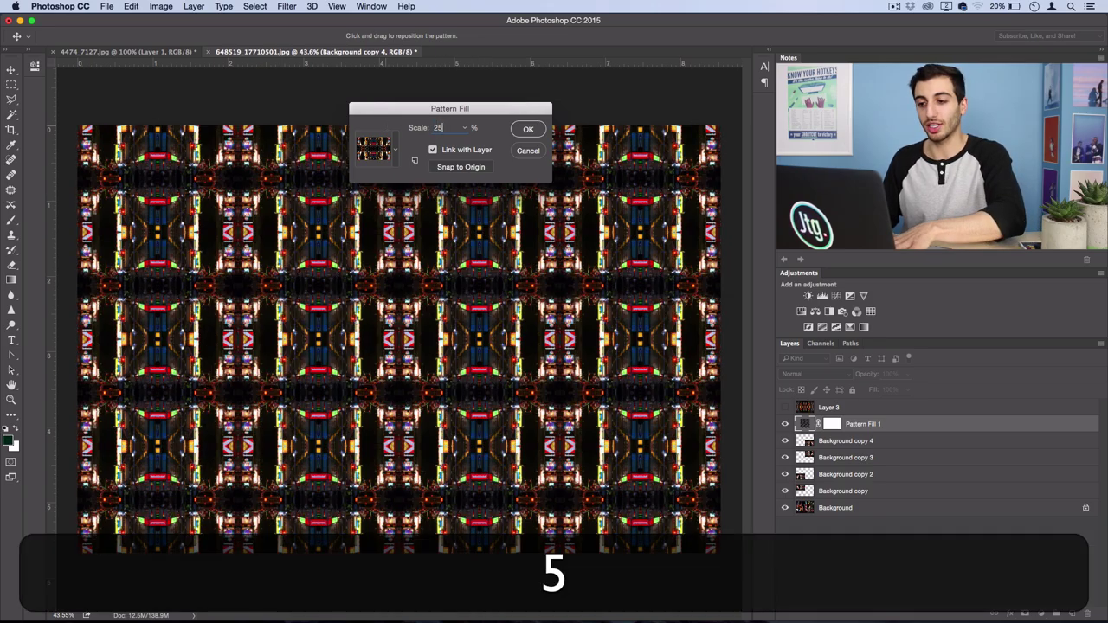
left_click(528, 151)
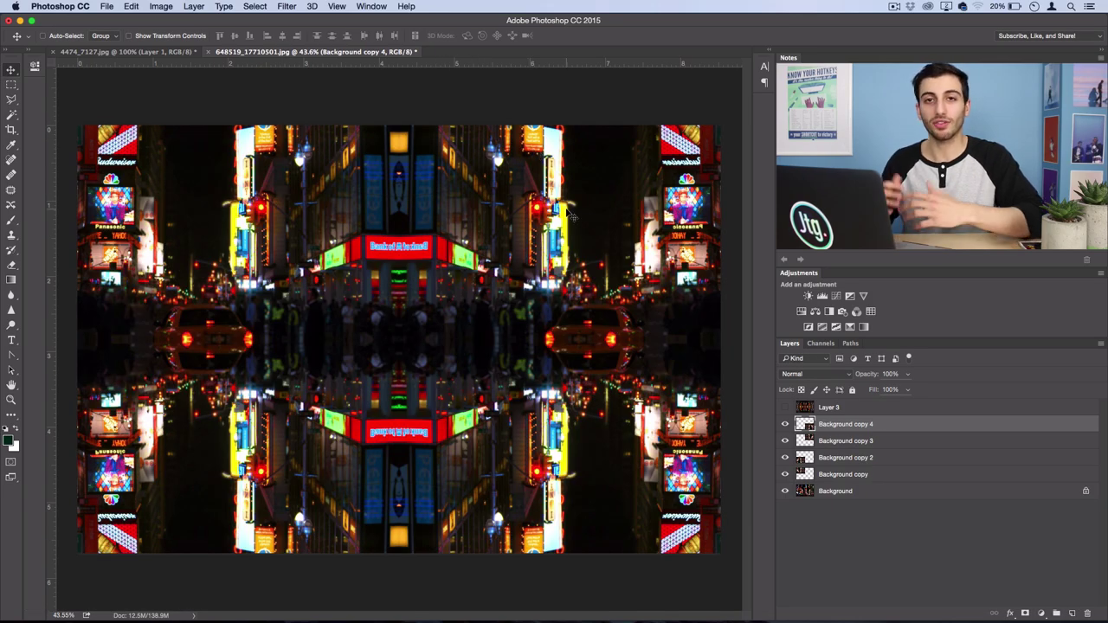